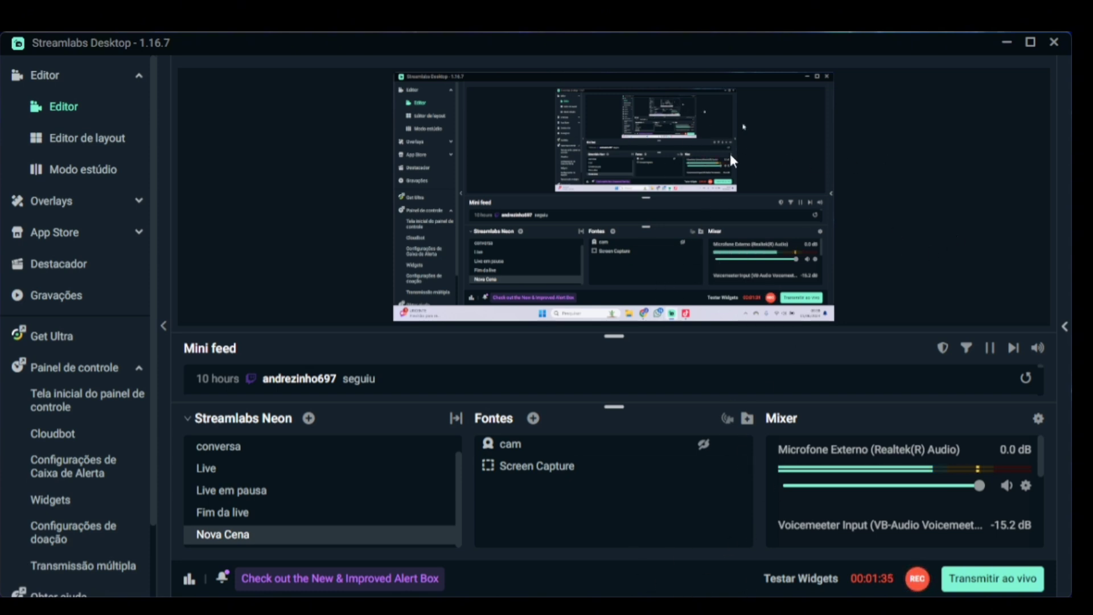
Minimize the Streamlabs Desktop window and reposition the TikTok LIVE Studio window on the desktop
click(535, 444)
click(544, 504)
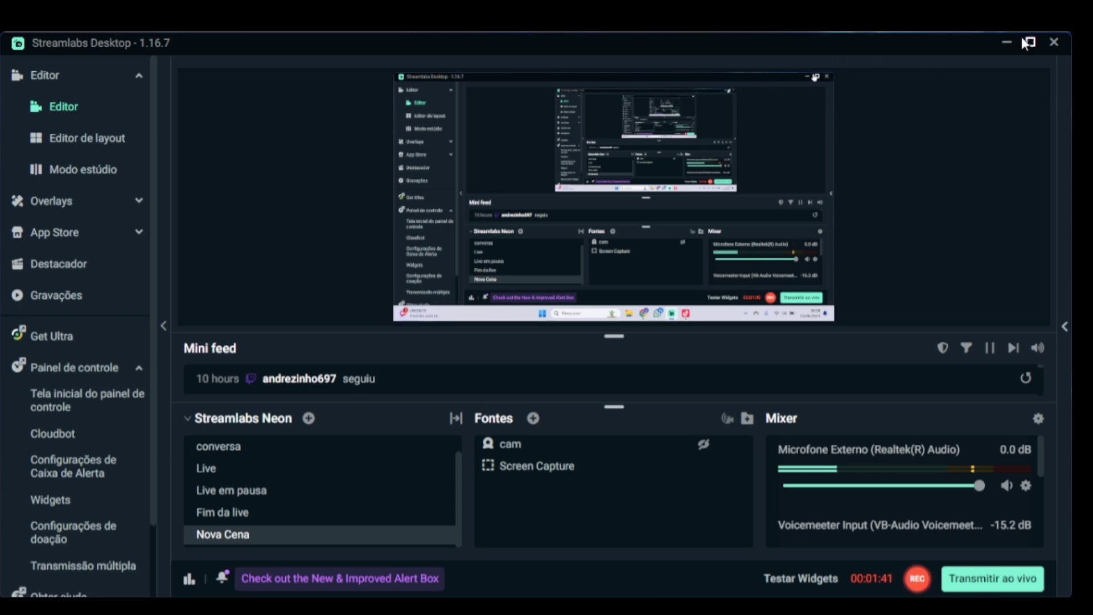
click(1007, 45)
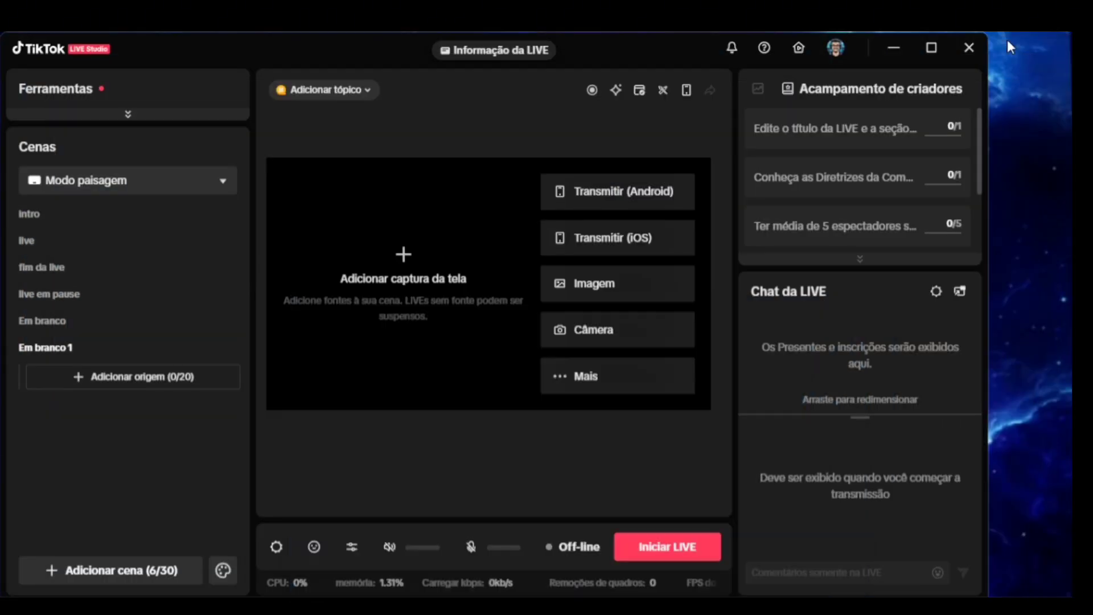
drag(240, 50, 367, 65)
drag(436, 74, 376, 58)
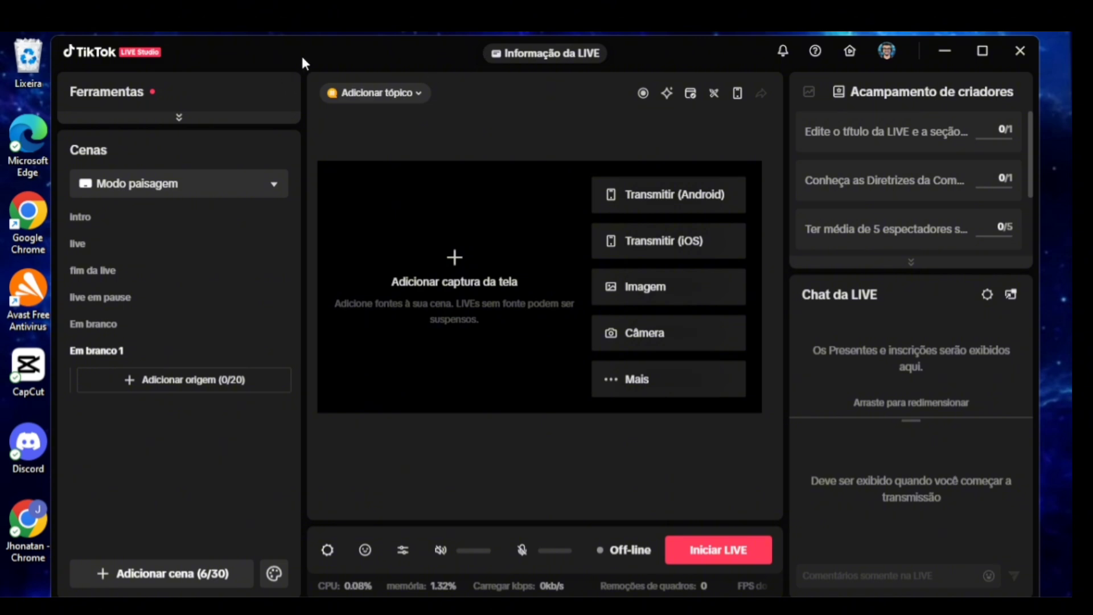
drag(300, 53, 294, 51)
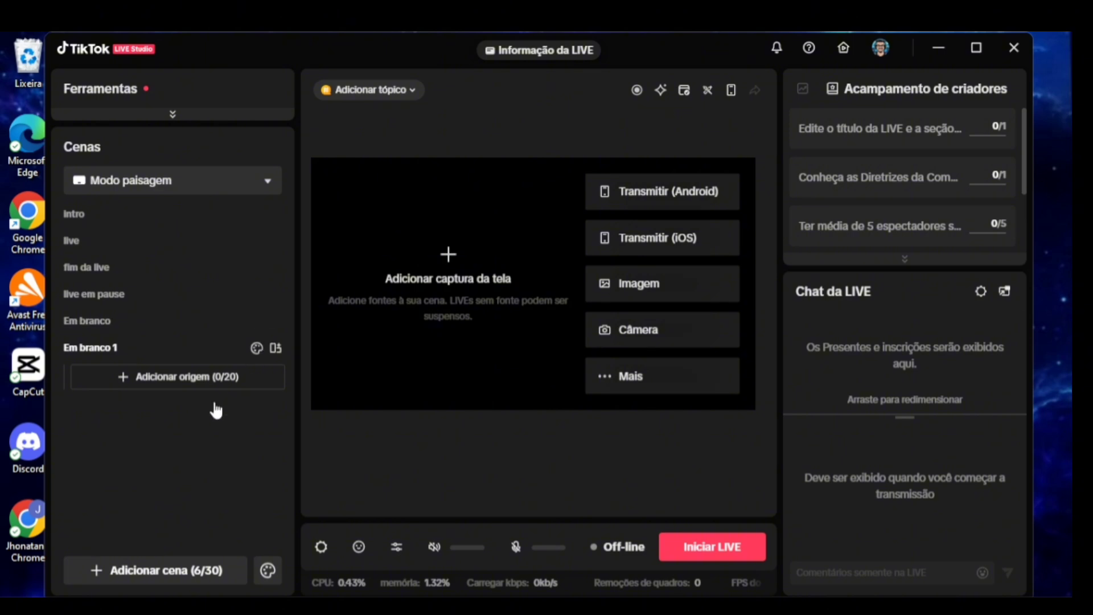
Preview the Geral layout with the NEON LIGHT and YELLOW POWER themes, and add a new scene with the Em branco layout
click(197, 571)
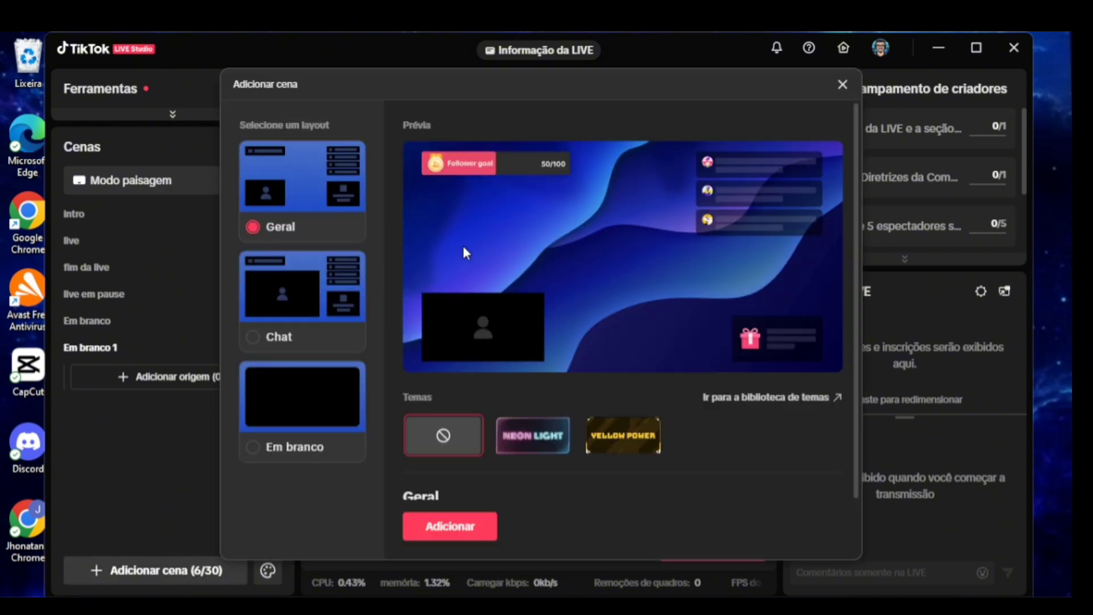
click(306, 438)
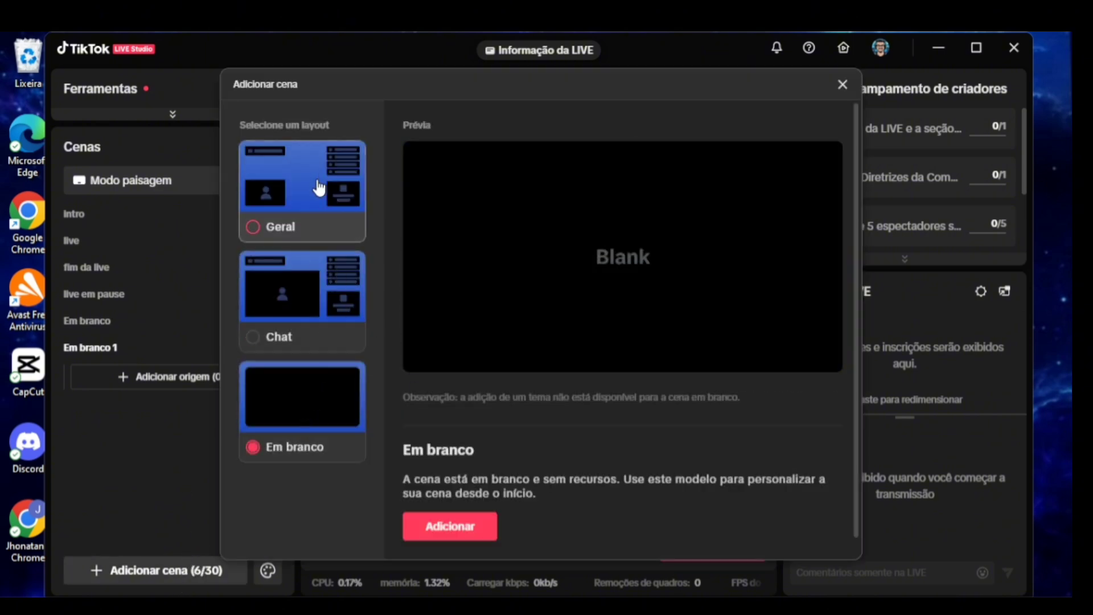
click(317, 190)
click(533, 436)
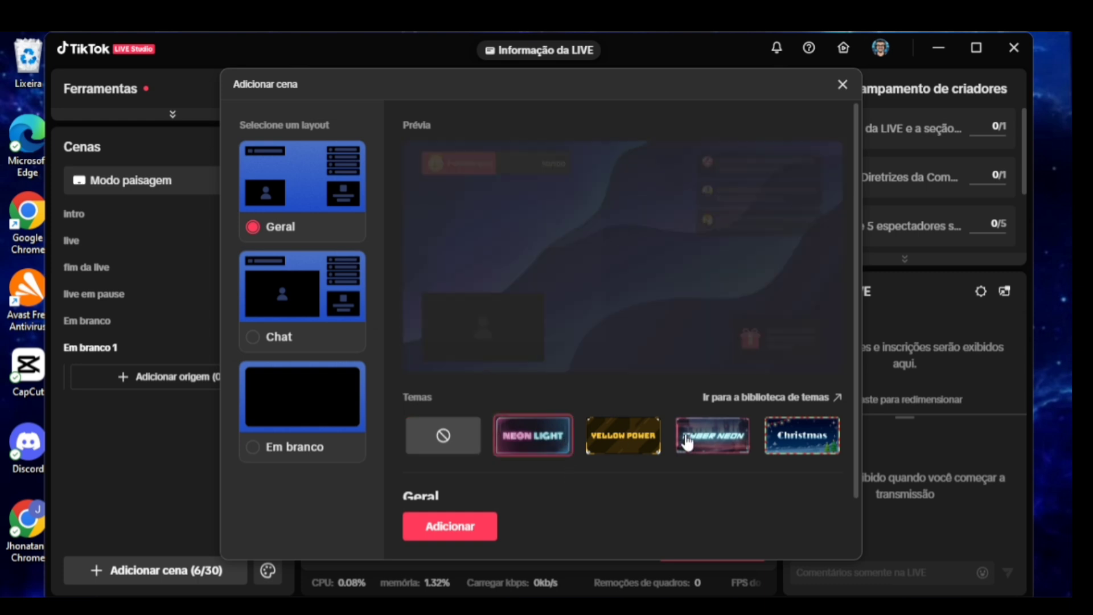
click(623, 436)
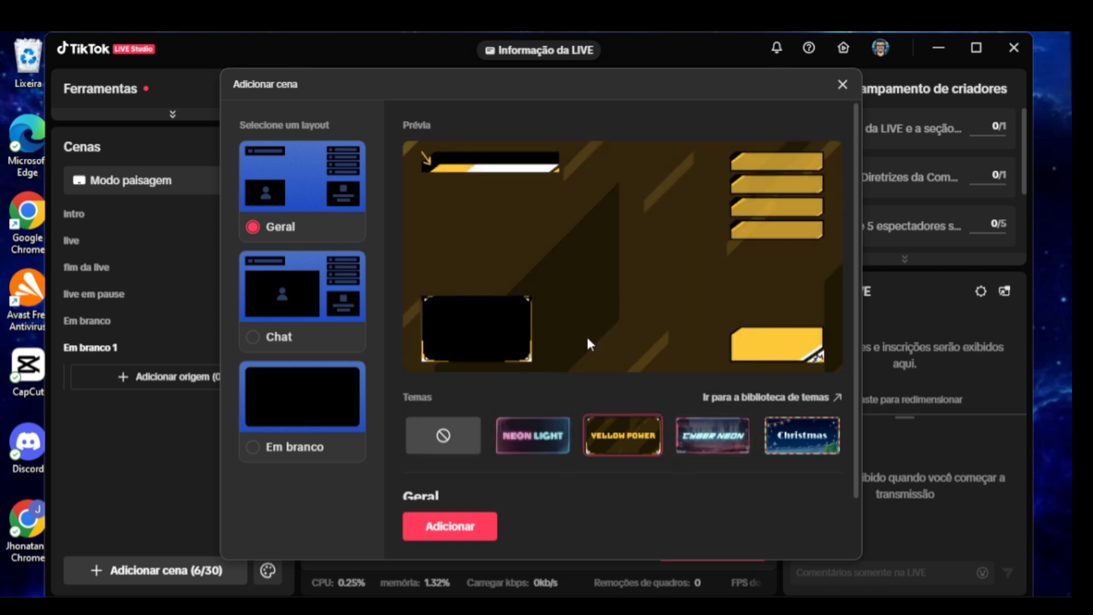
click(274, 411)
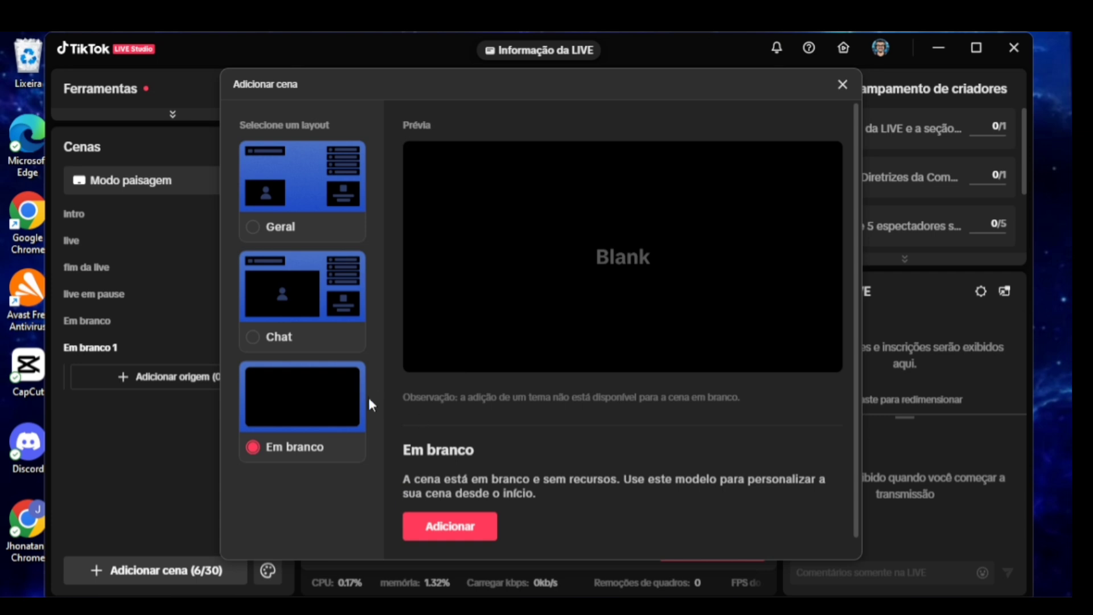
click(466, 532)
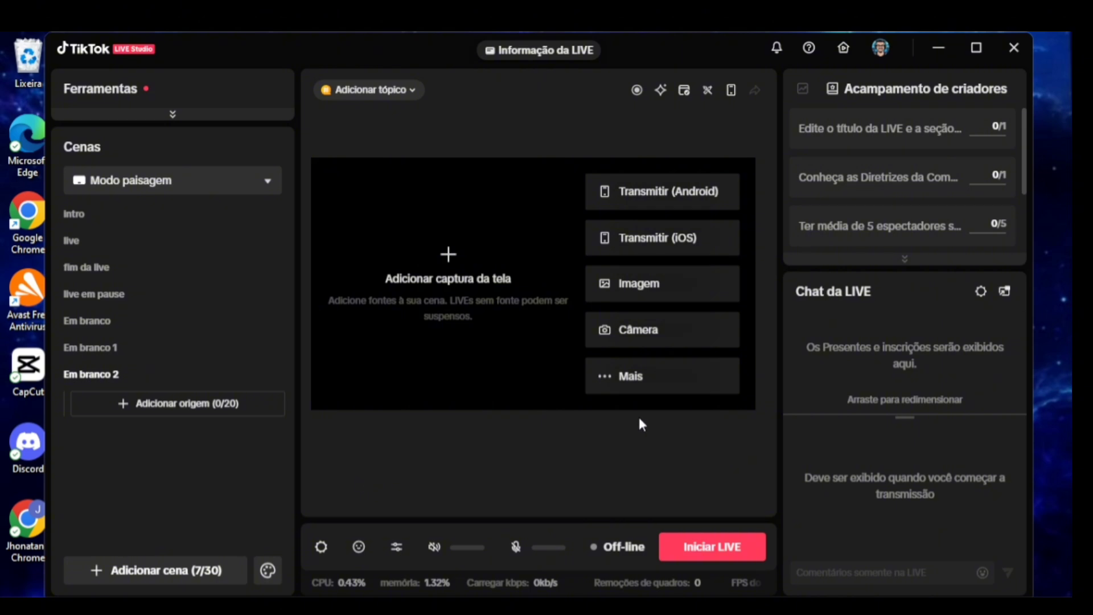
Switch to Twitch in Google Chrome, open the account's own channel page and pause the channel trailer
drag(621, 64, 646, 64)
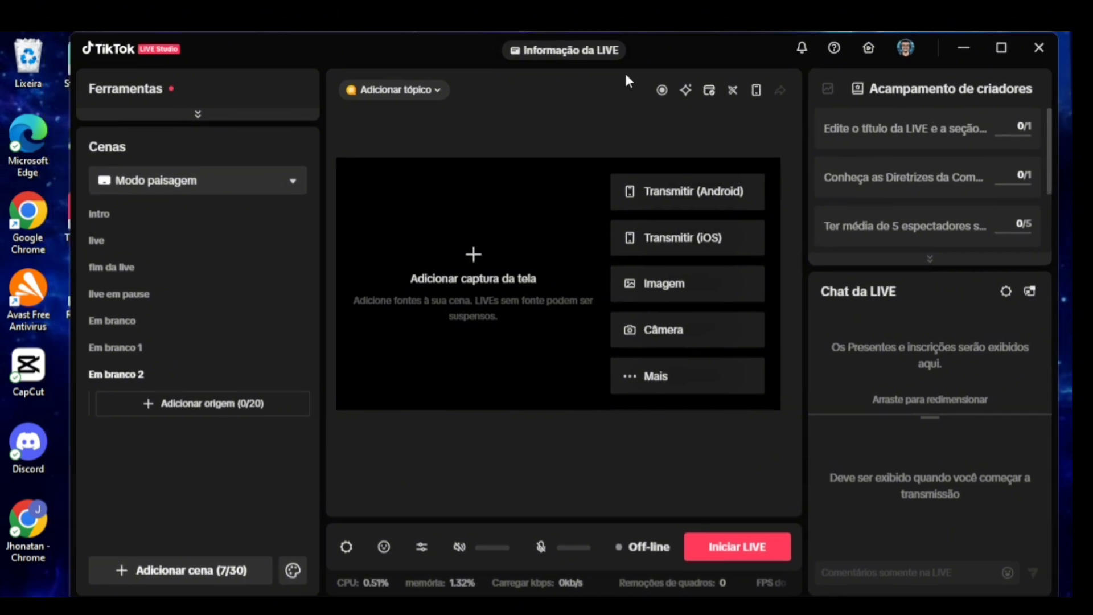
click(608, 572)
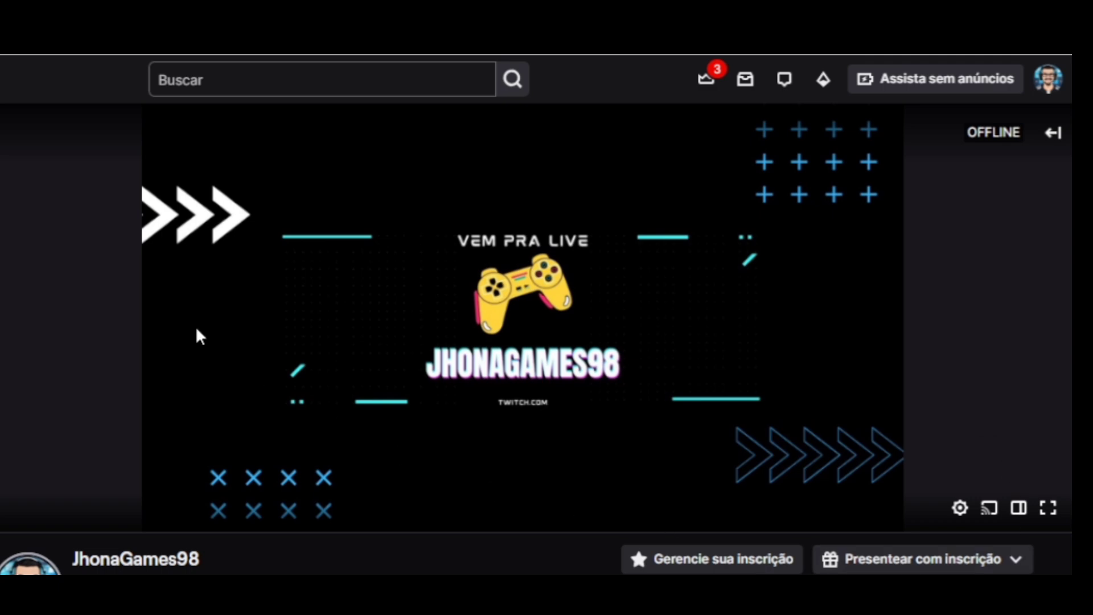
click(1047, 82)
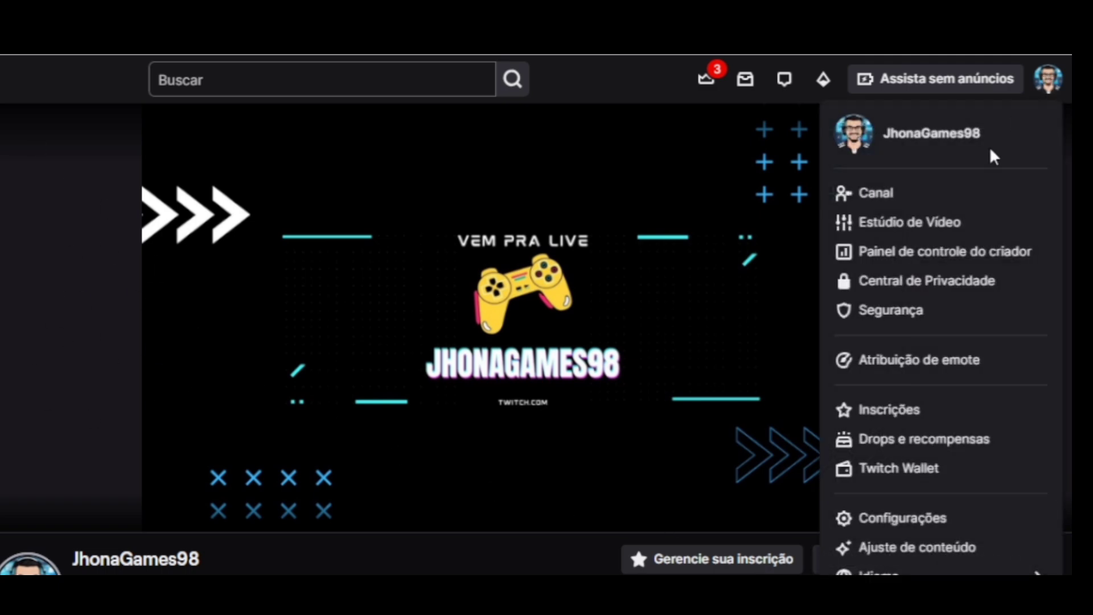
click(879, 193)
click(371, 464)
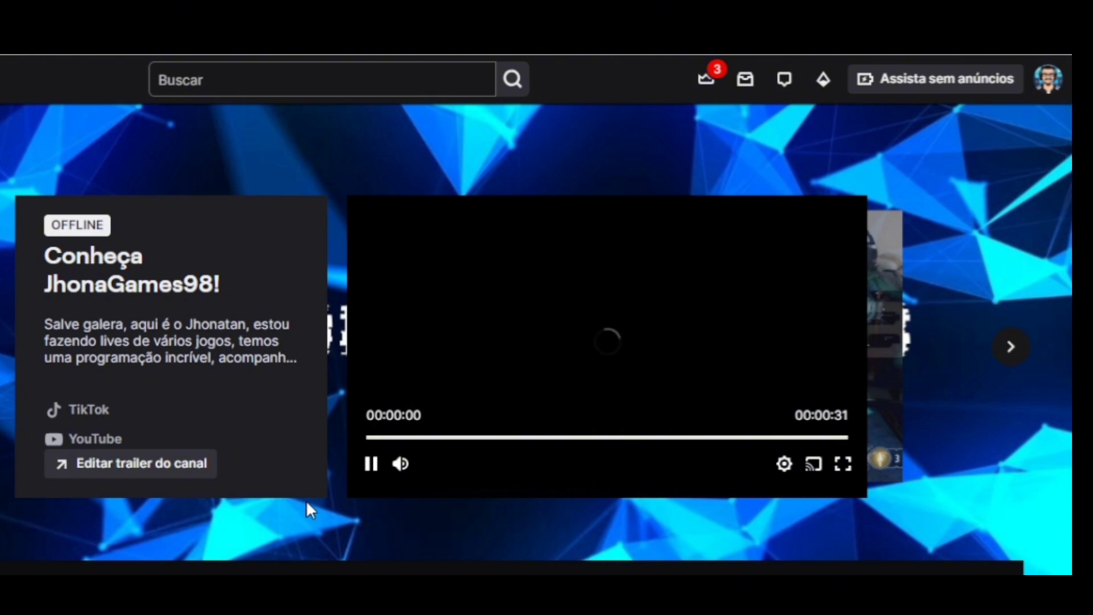
scroll(308, 501, down, 5)
click(372, 172)
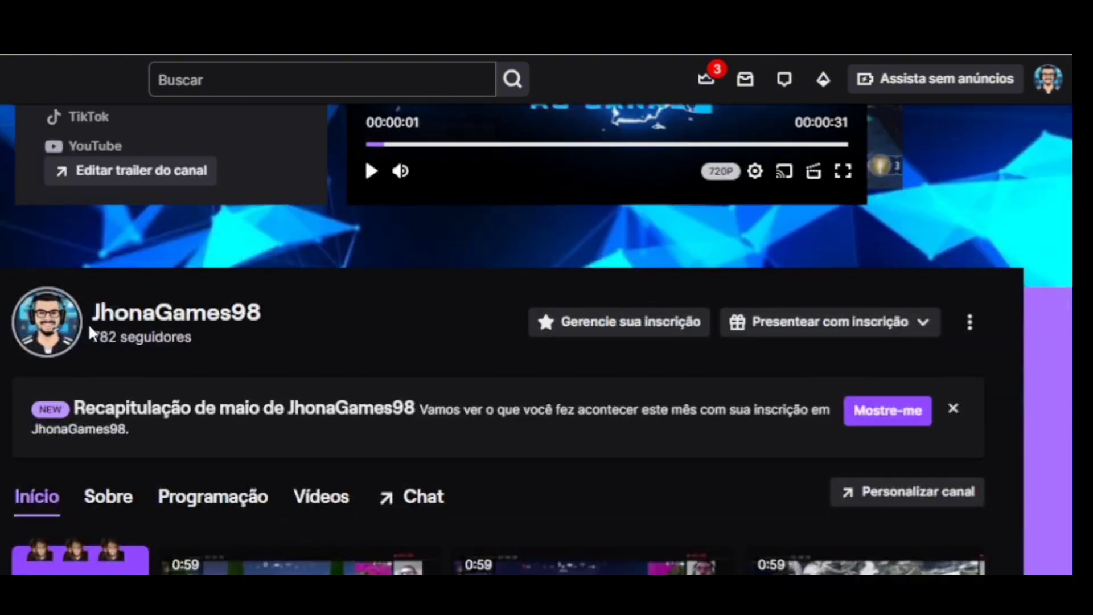
Open the channel's chat view, dismiss the suggested video overlays and collapse the stream chat
scroll(227, 359, down, 2)
scroll(313, 398, down, 2)
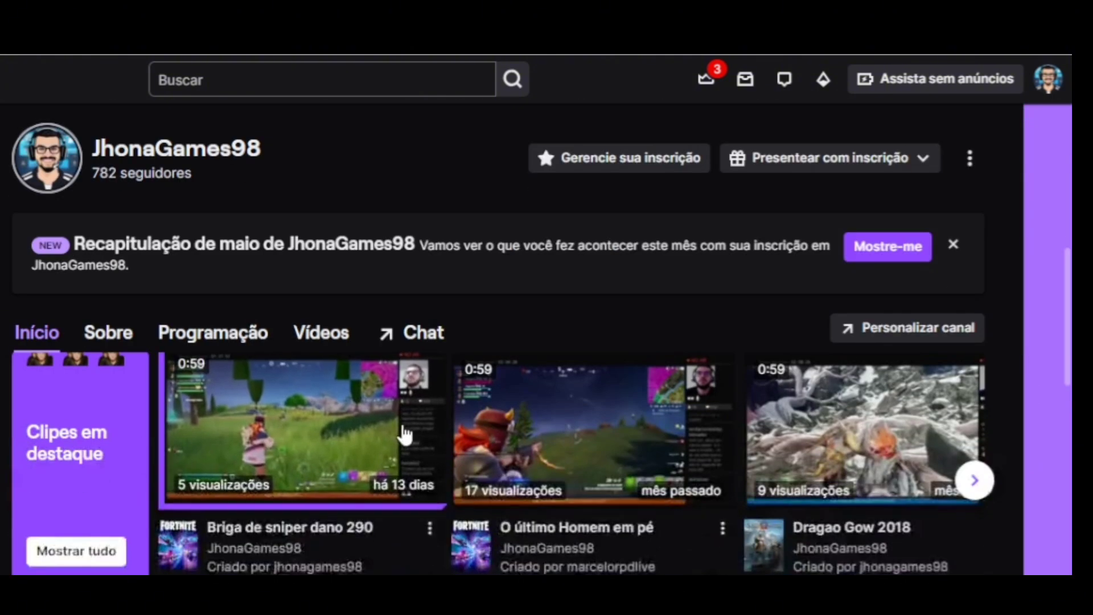
scroll(327, 373, up, 4)
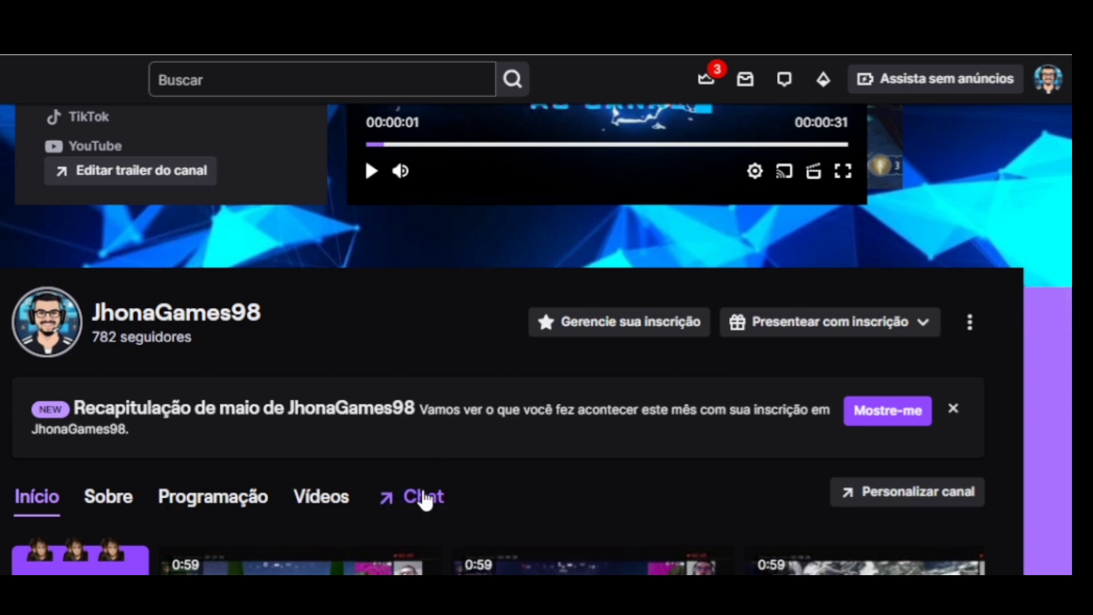
click(424, 501)
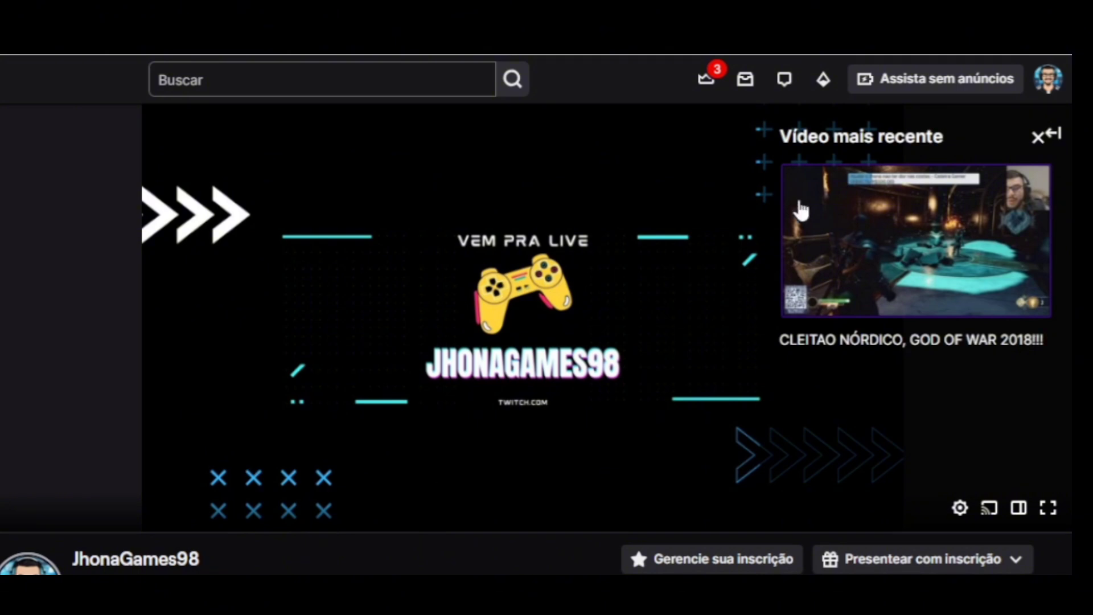
click(1040, 139)
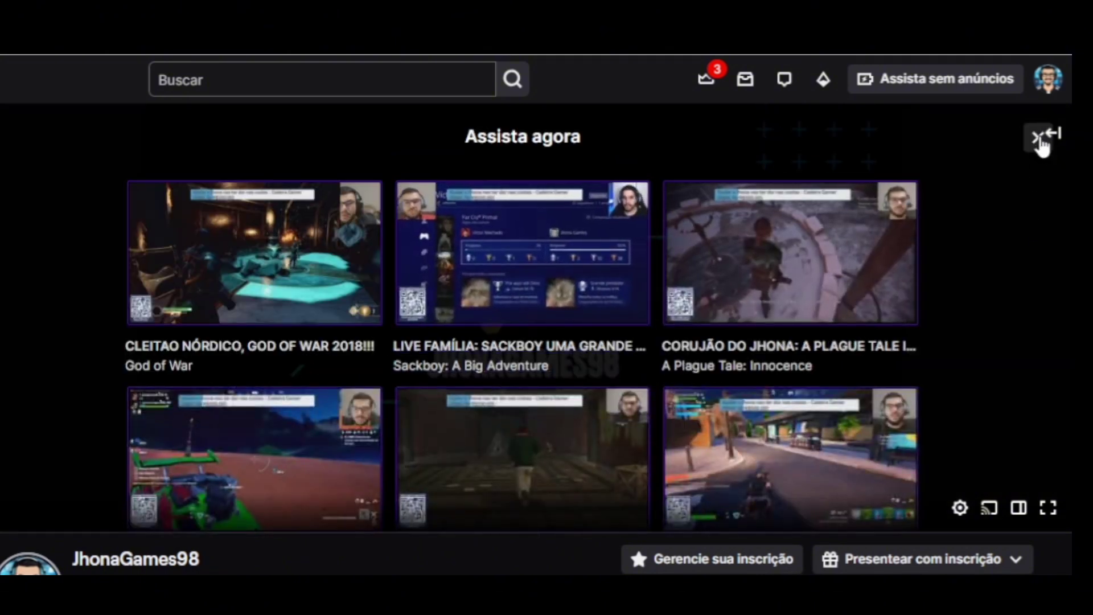
click(1041, 142)
click(708, 137)
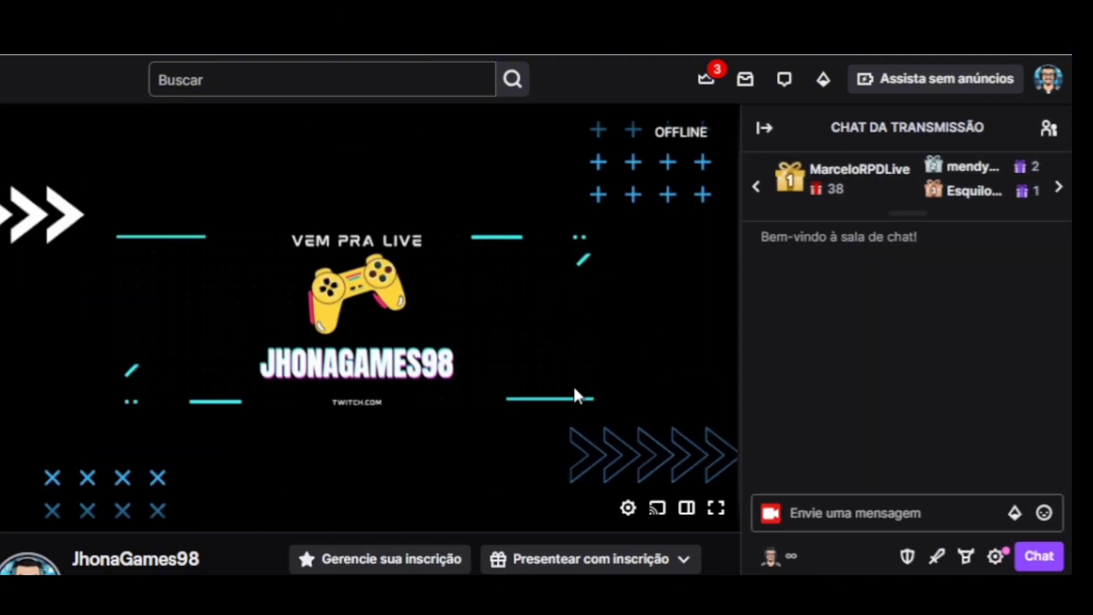
click(764, 127)
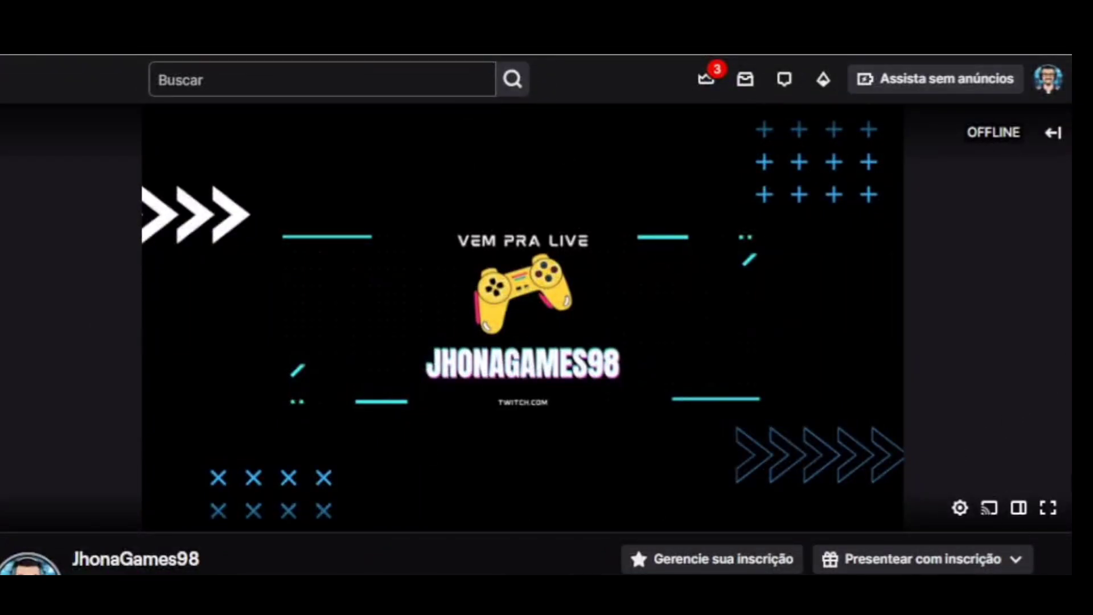
Put the Twitch player in full screen and switch back to TikTok LIVE Studio
click(1047, 507)
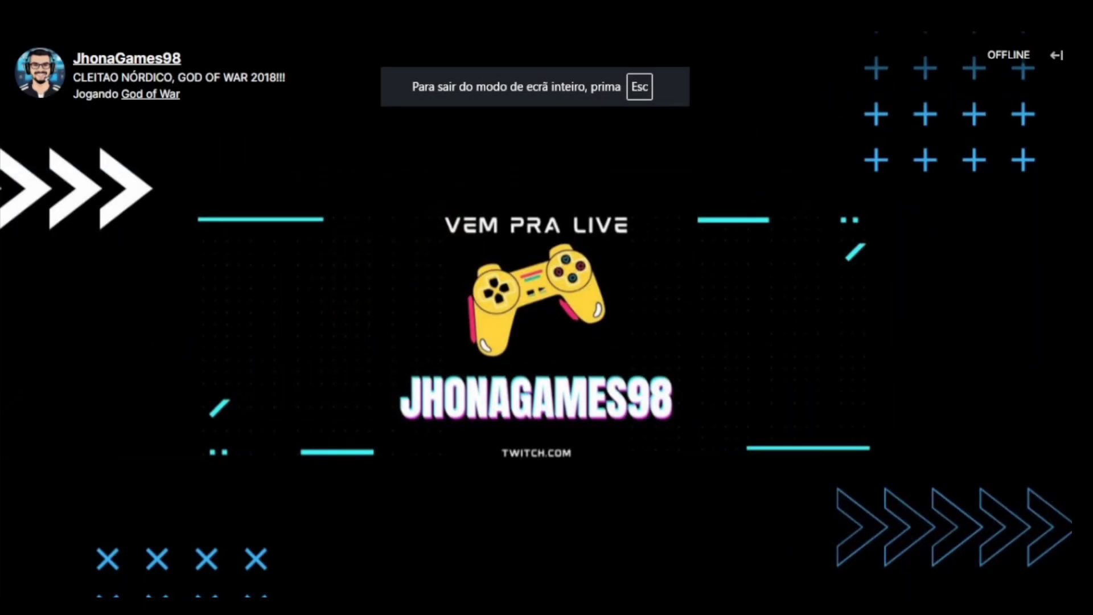
mouse_move(535, 36)
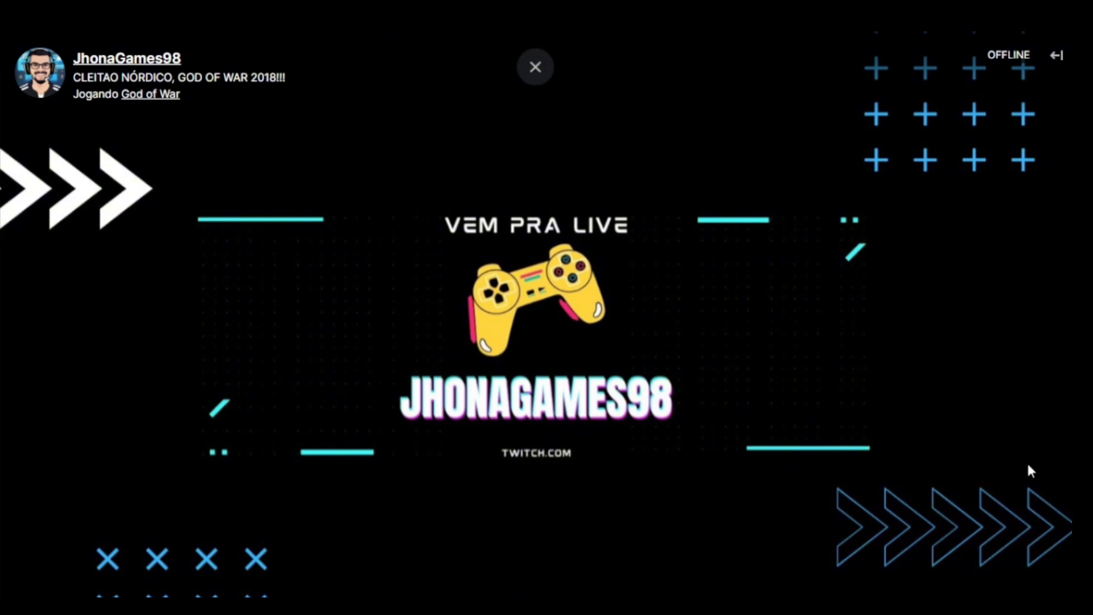
key(alt+Tab)
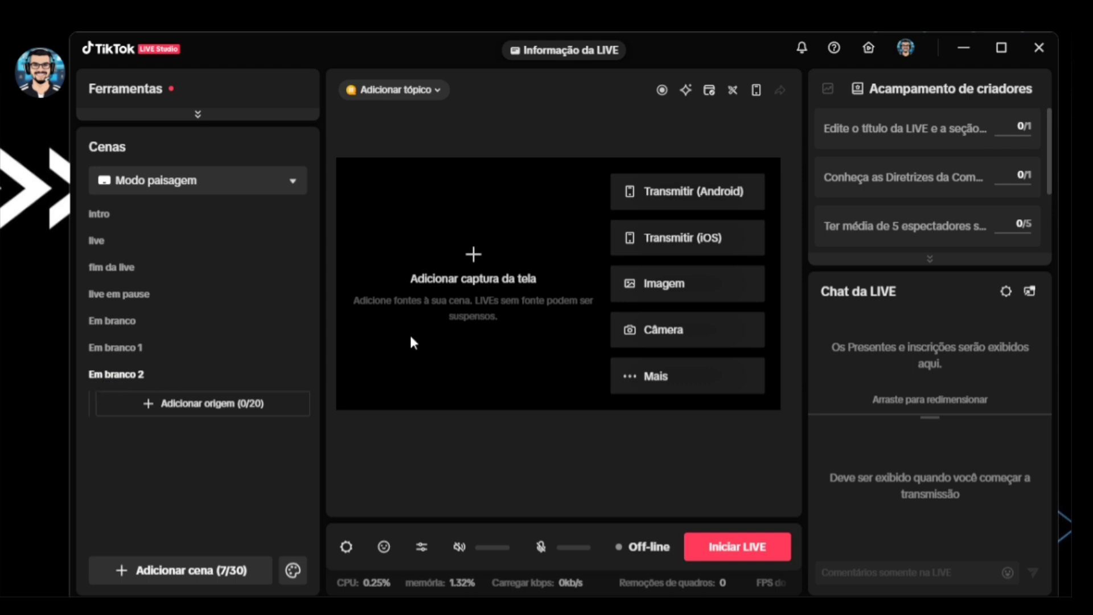
Add a Captura de janela source for the chrome.exe Twitch window to the new blank scene, and dismiss the Lenovo Smart Key welcome
click(676, 372)
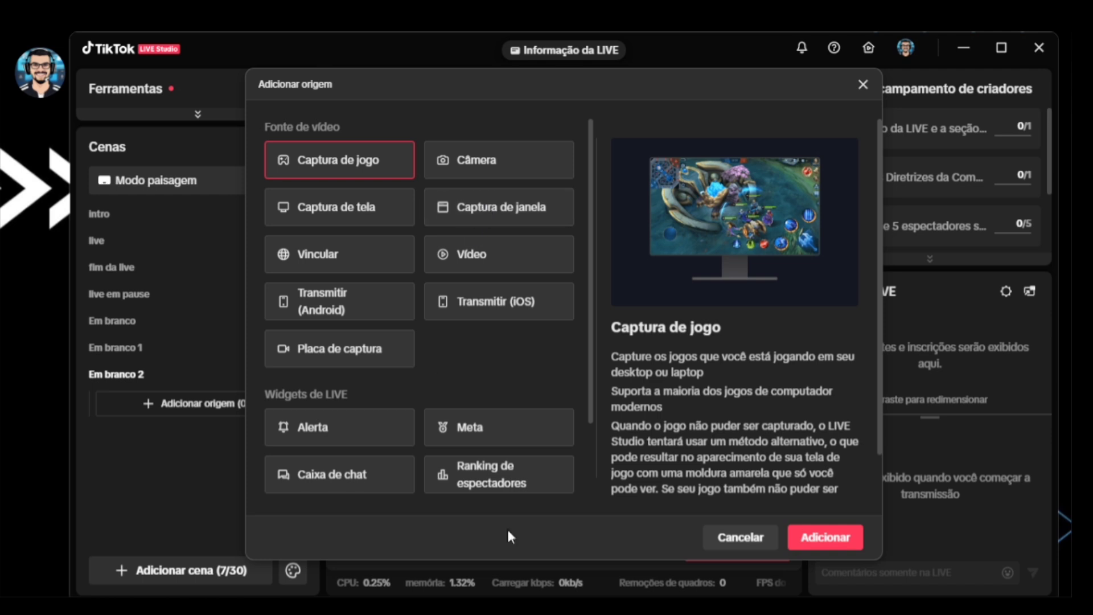
mouse_move(606, 614)
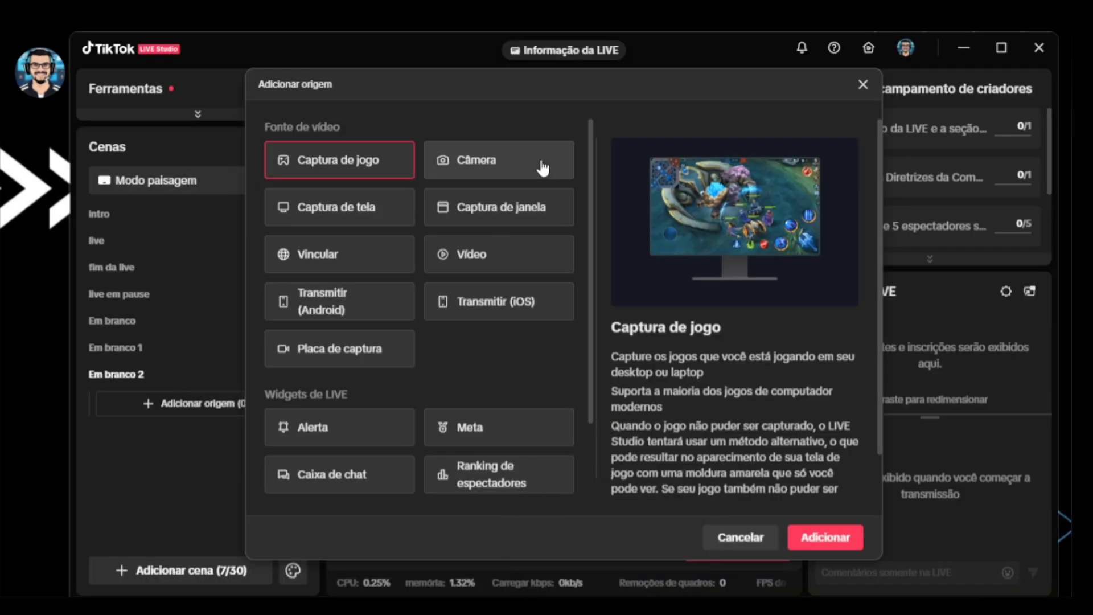
click(497, 208)
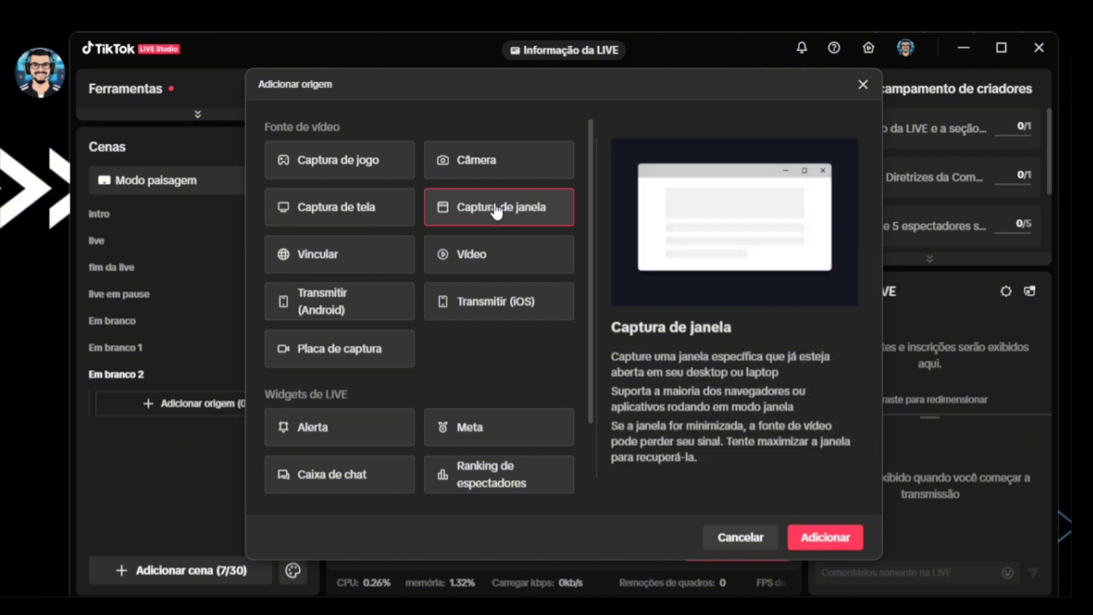
click(817, 537)
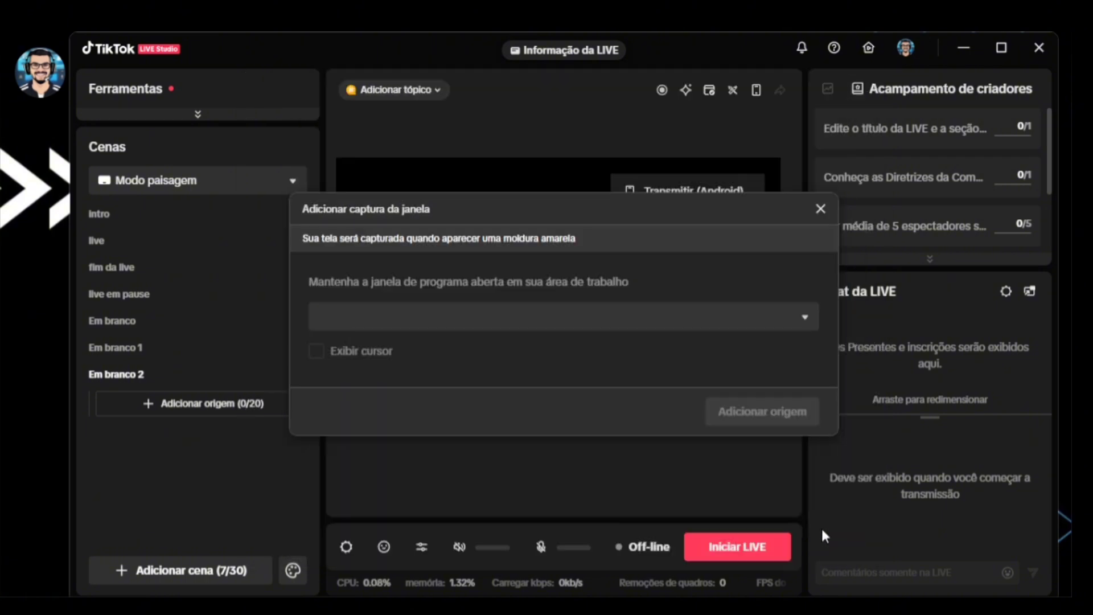
click(448, 318)
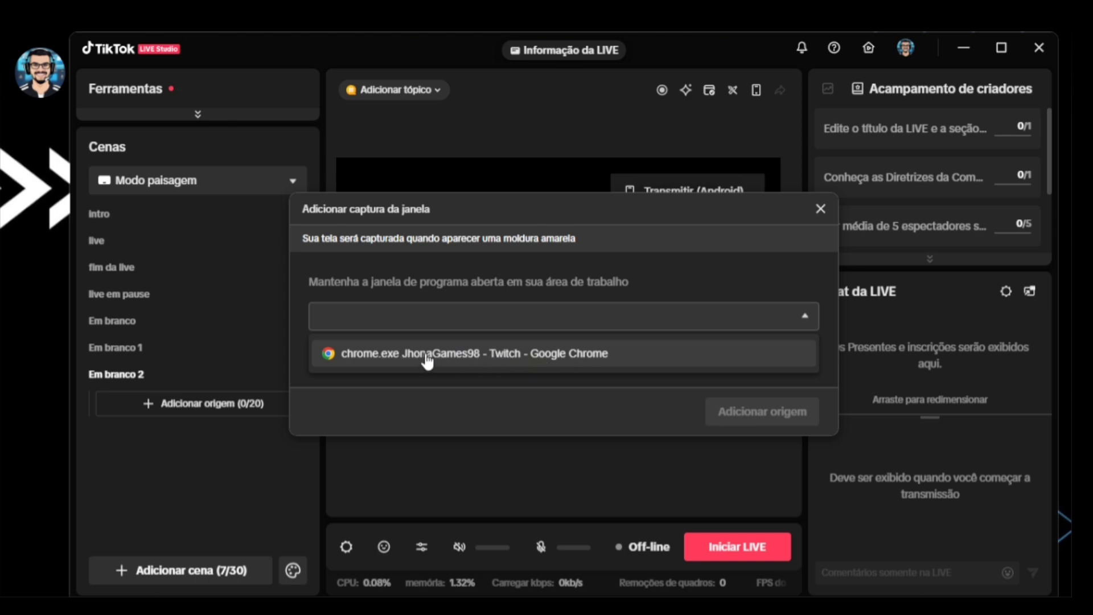
click(427, 354)
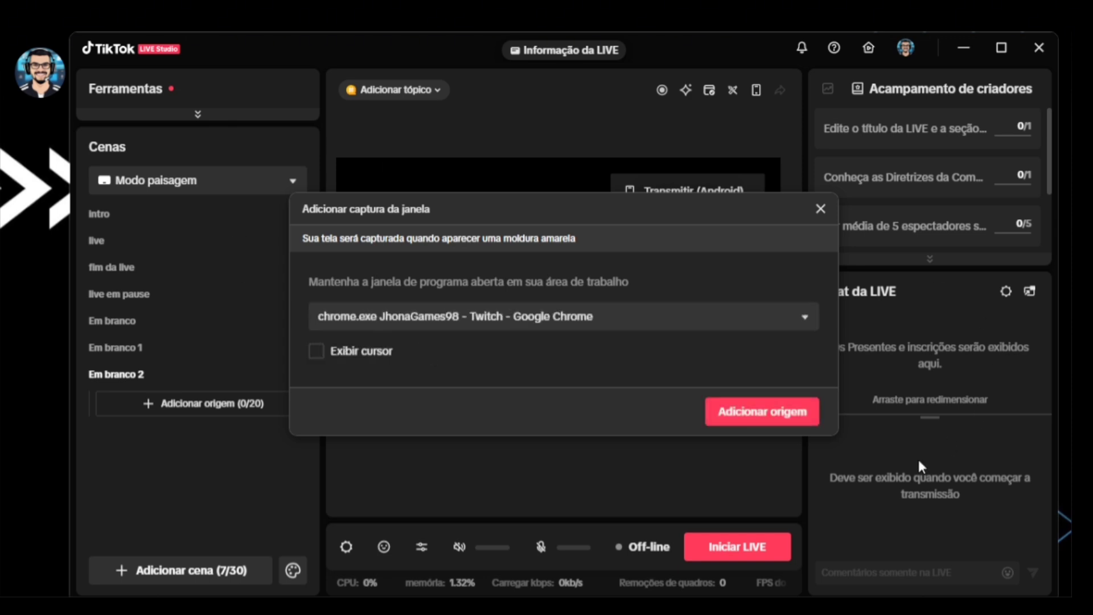
click(761, 419)
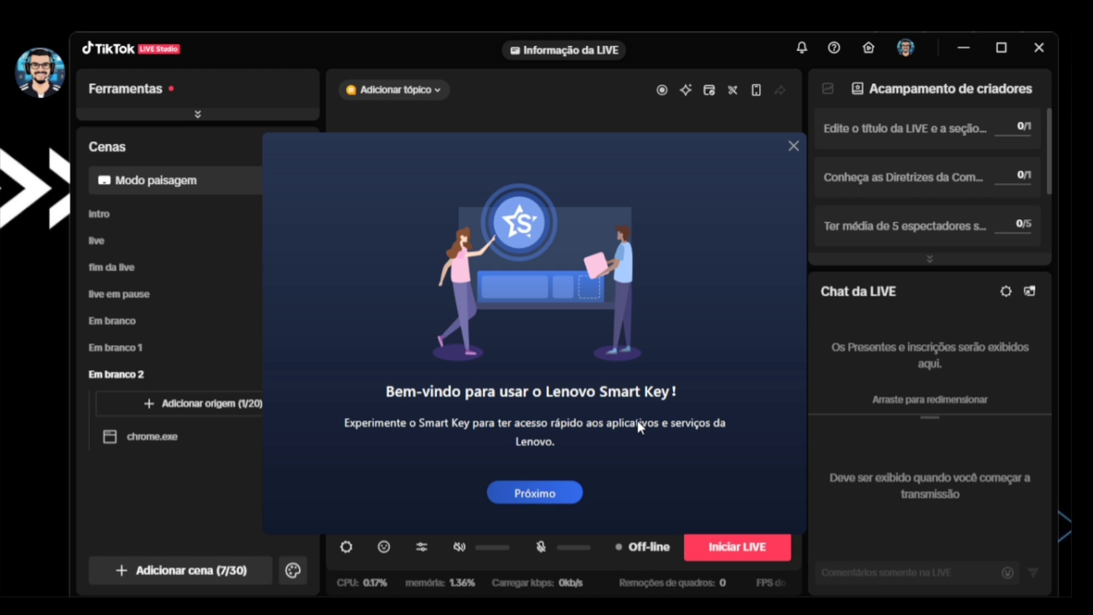
click(792, 146)
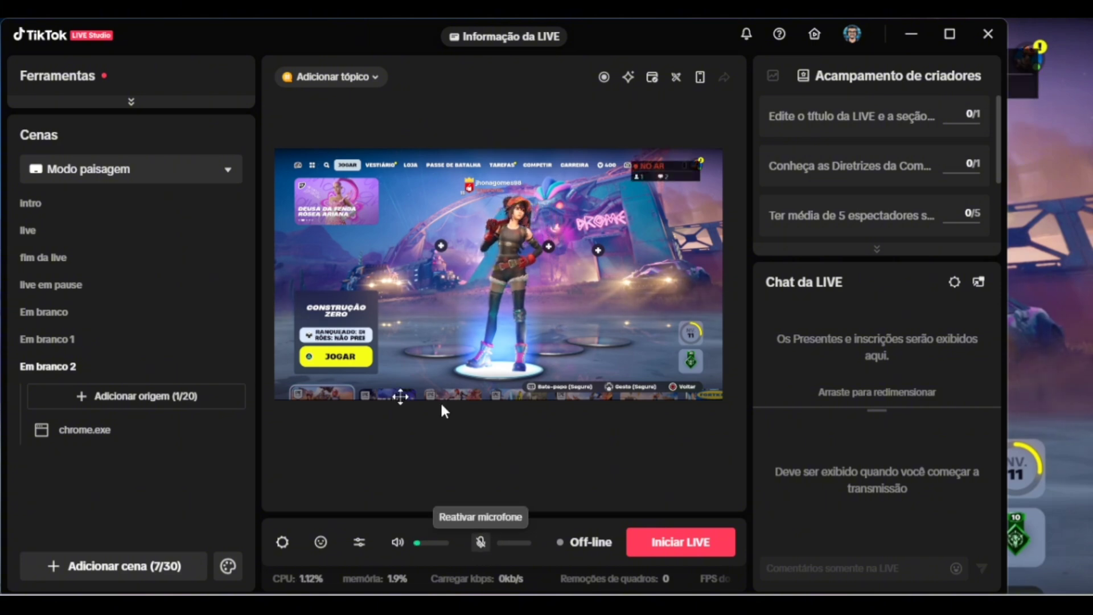
Review the microphone and speaker levels in the audio mixer, and check the portrait mobile preview of the LIVE
click(359, 544)
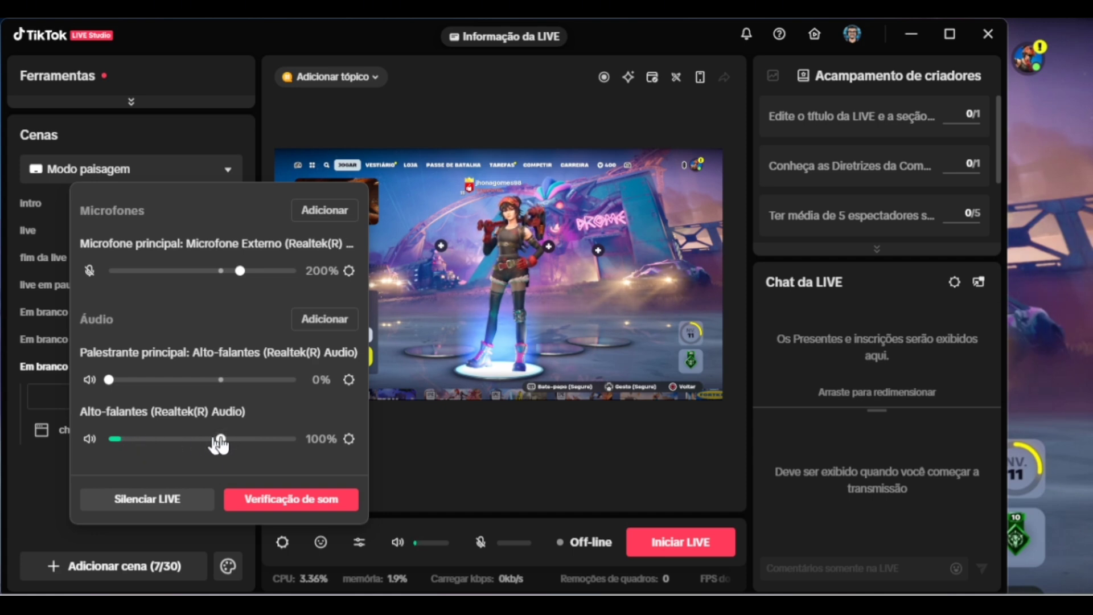
click(485, 466)
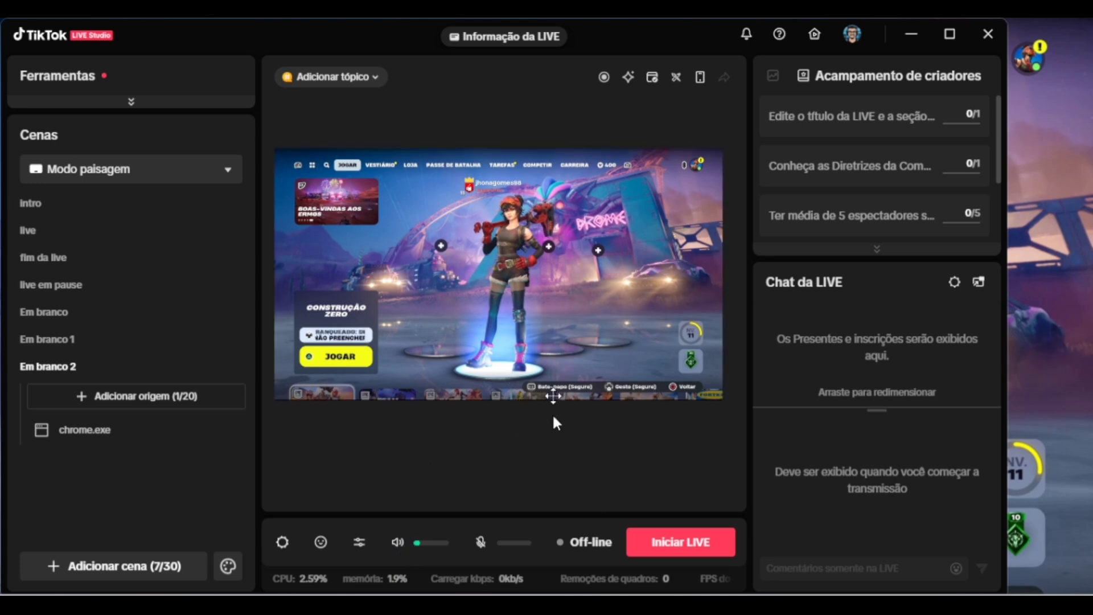
click(701, 78)
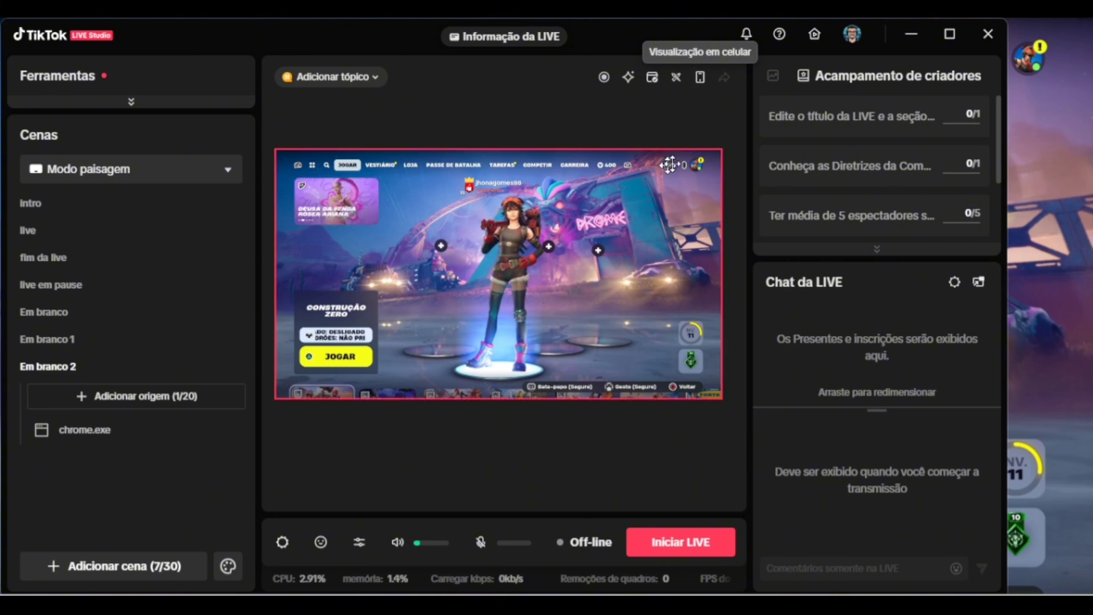
click(701, 78)
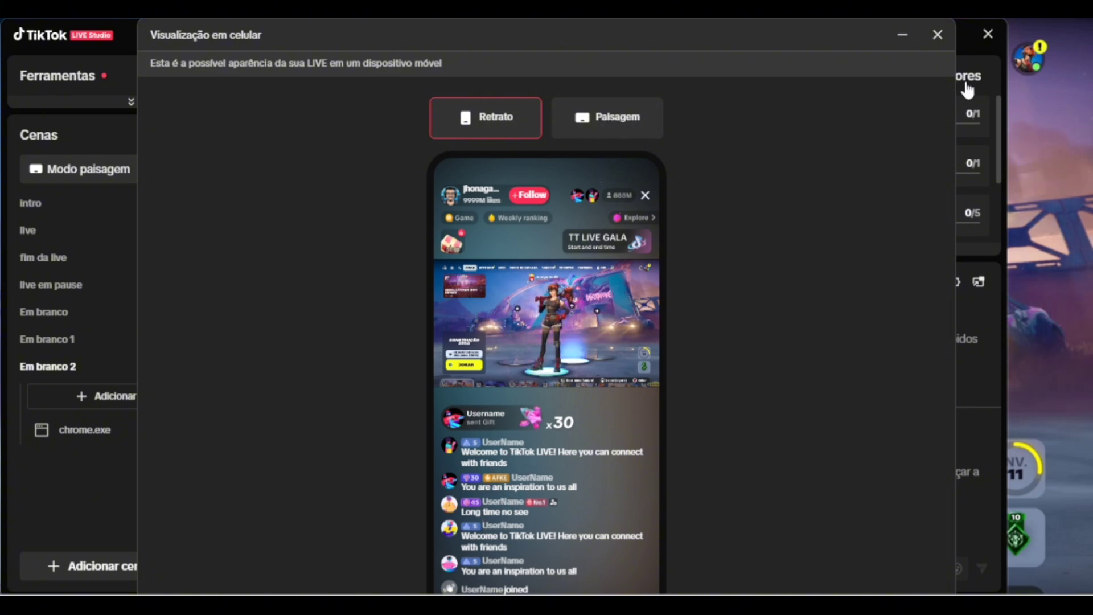
click(936, 34)
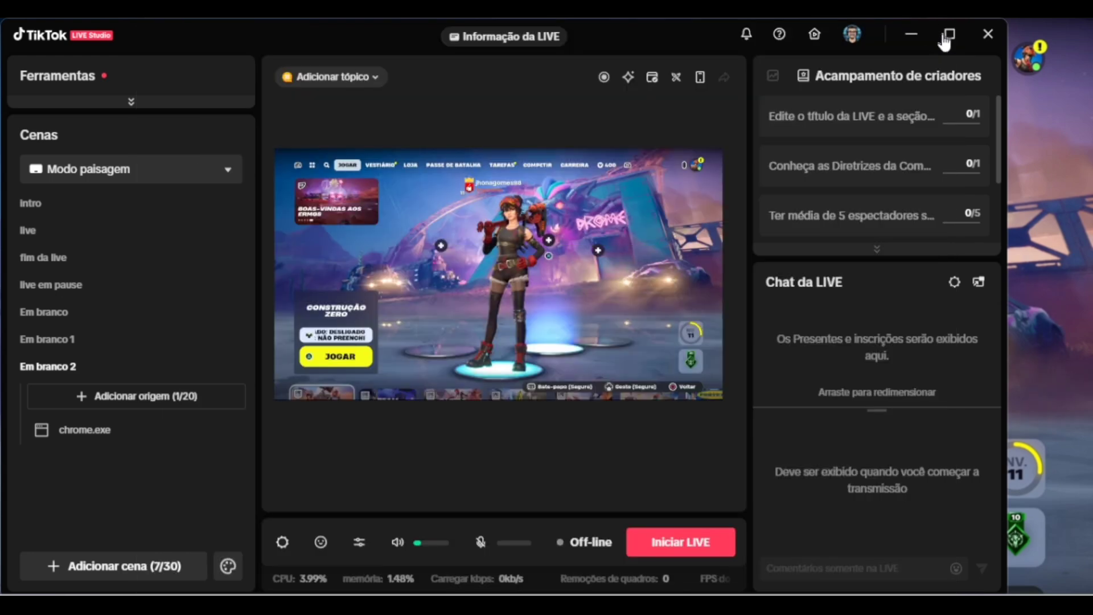